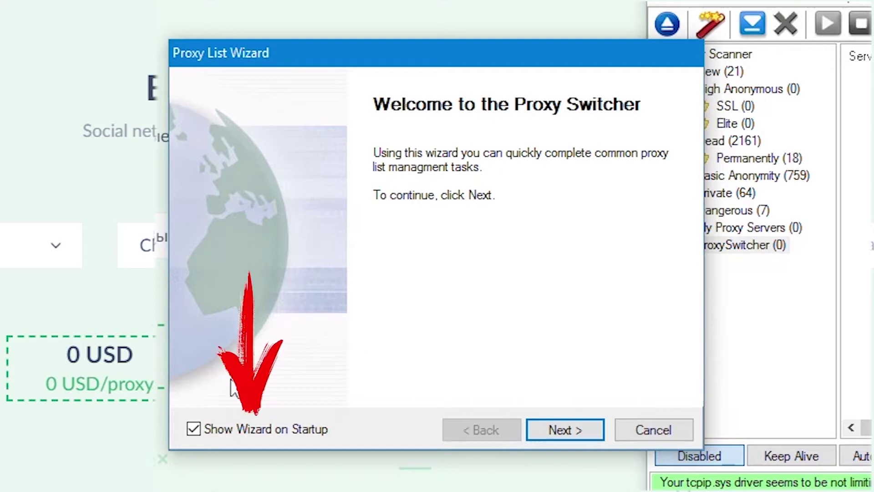
- Turn off showing the wizard on startup and finish it with the Find New Servers, Rescan Servers, Recheck Dead task
left_click(190, 431)
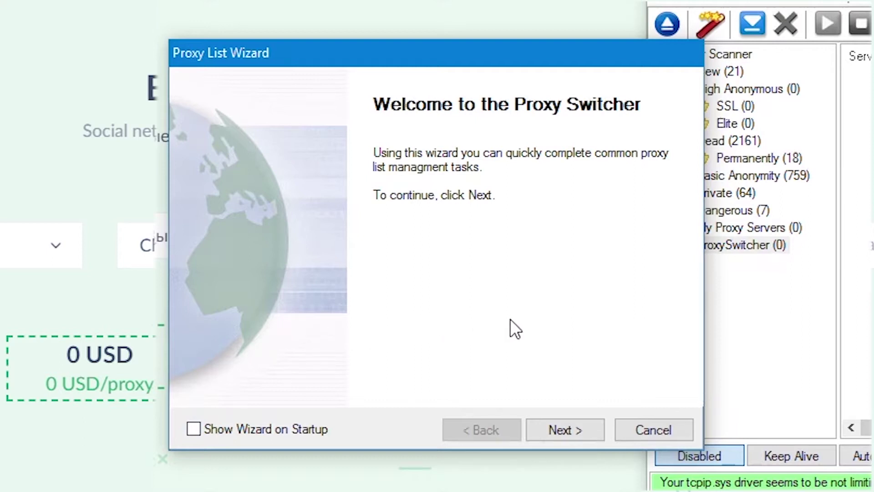
left_click(578, 431)
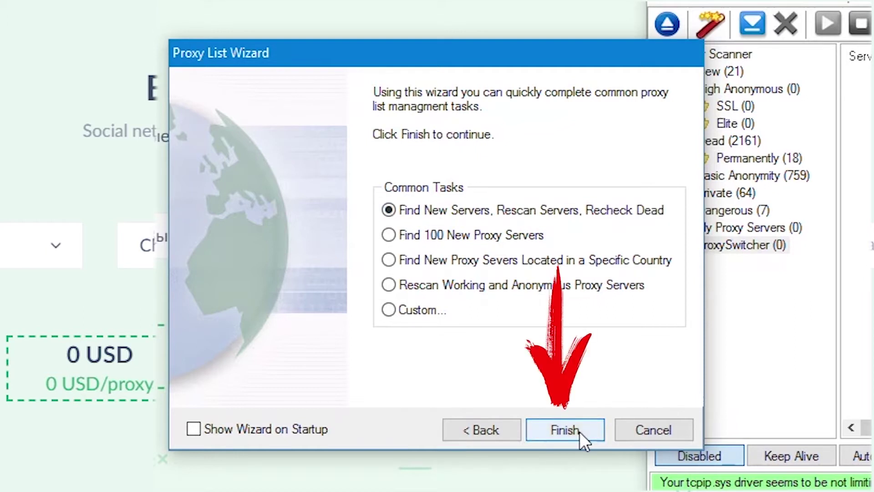
left_click(565, 430)
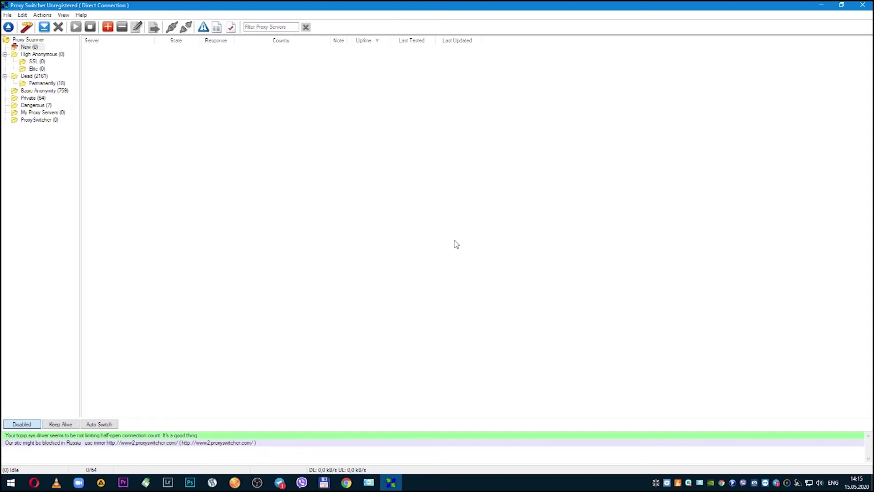
- Download the proxy lists and show the servers in the New folder
left_click(27, 49)
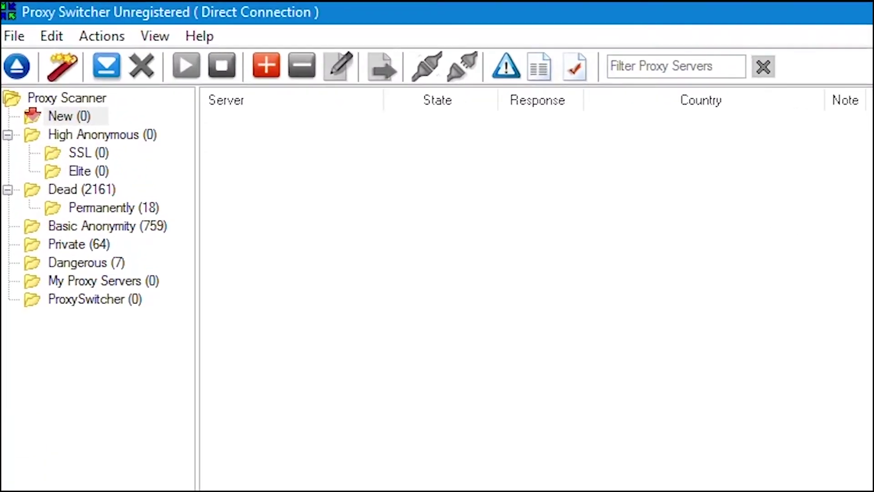
left_click(98, 36)
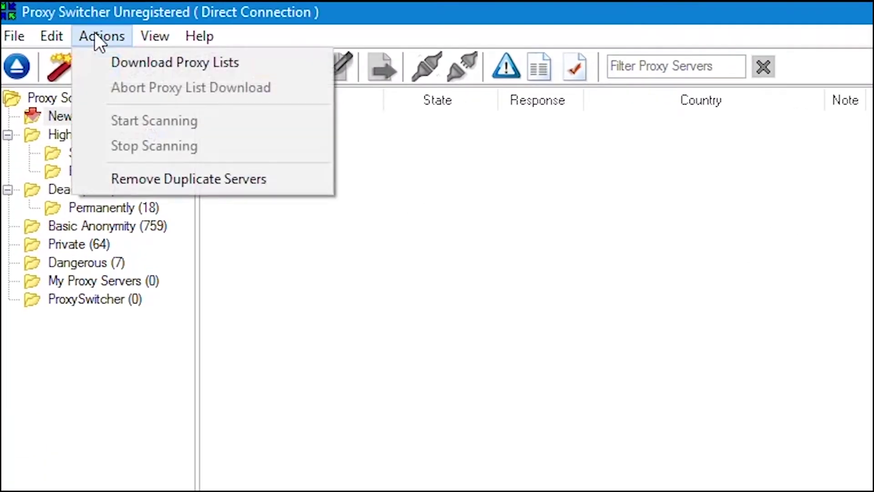
left_click(131, 63)
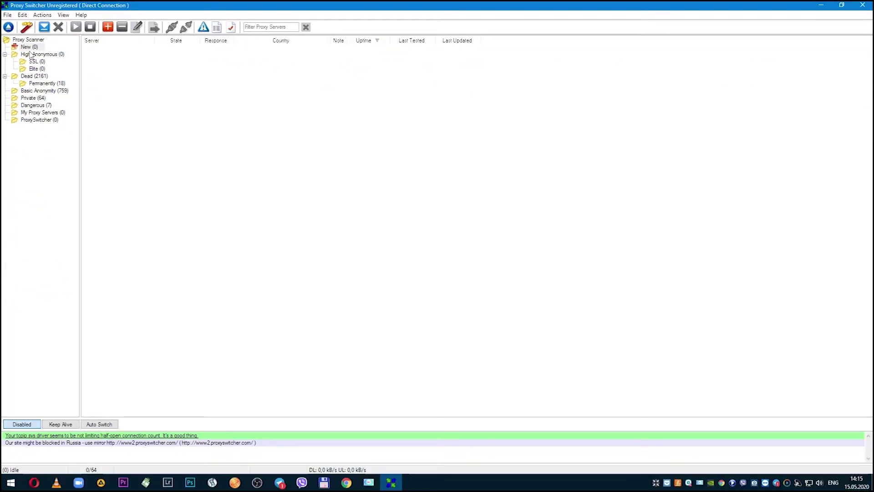
left_click(28, 46)
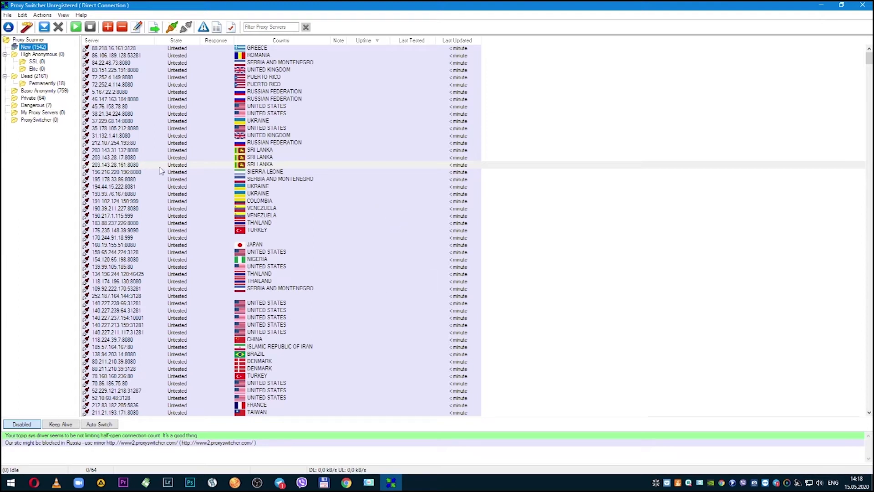
- Check the High Anonymous folder, return to New, and test all of its servers at once
left_click(33, 54)
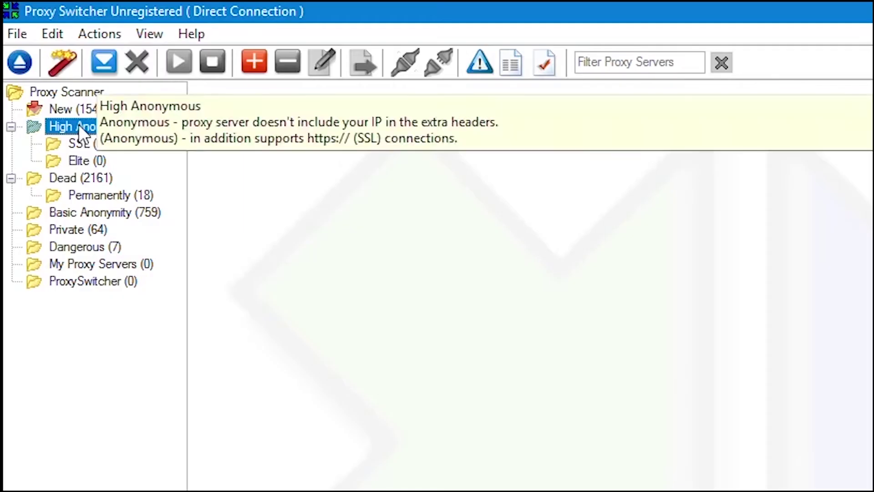
left_click(30, 46)
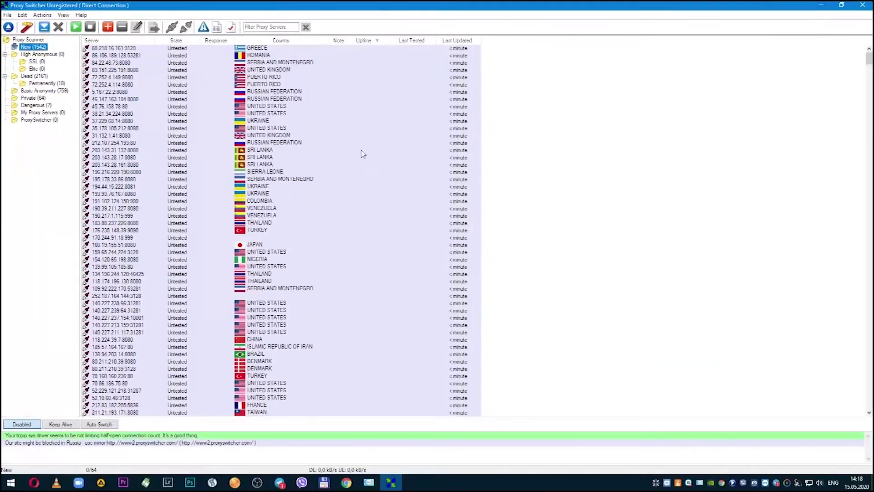
left_click(868, 356)
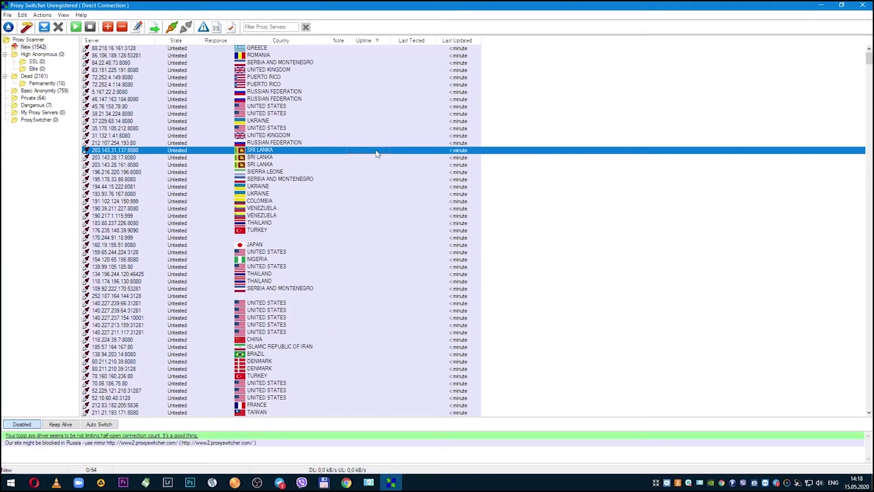
key("ctrl+a")
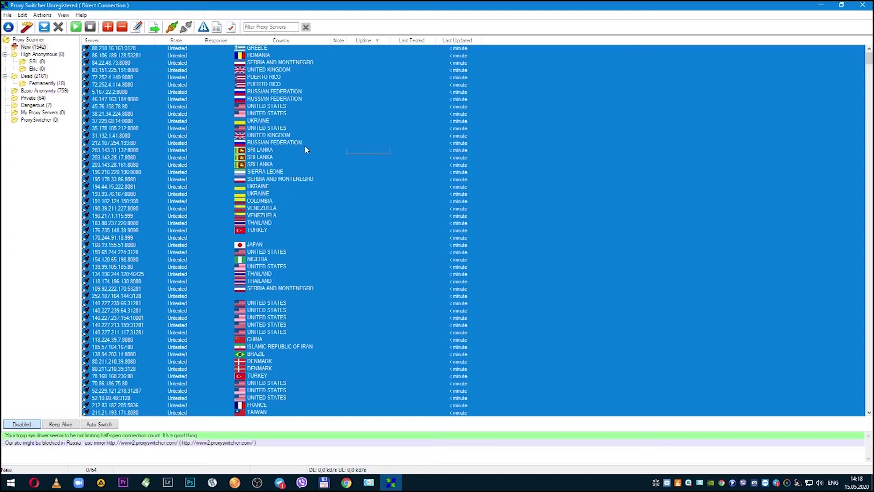
right_click(184, 136)
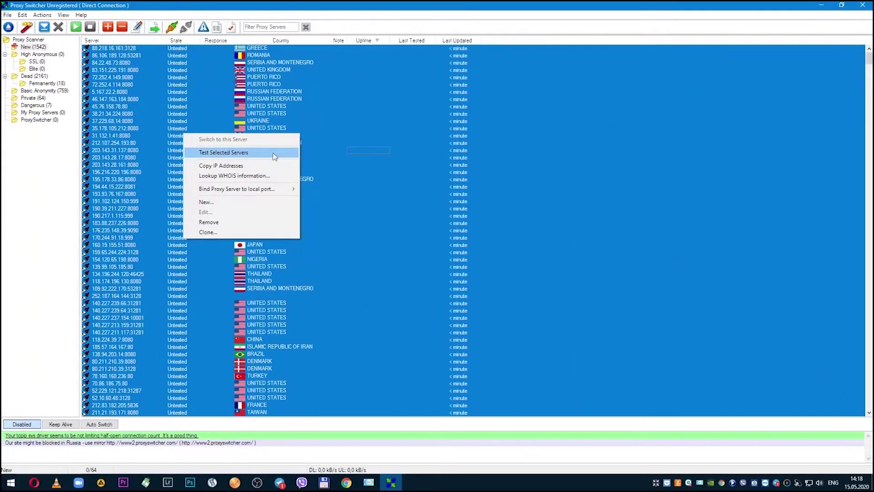
left_click(275, 156)
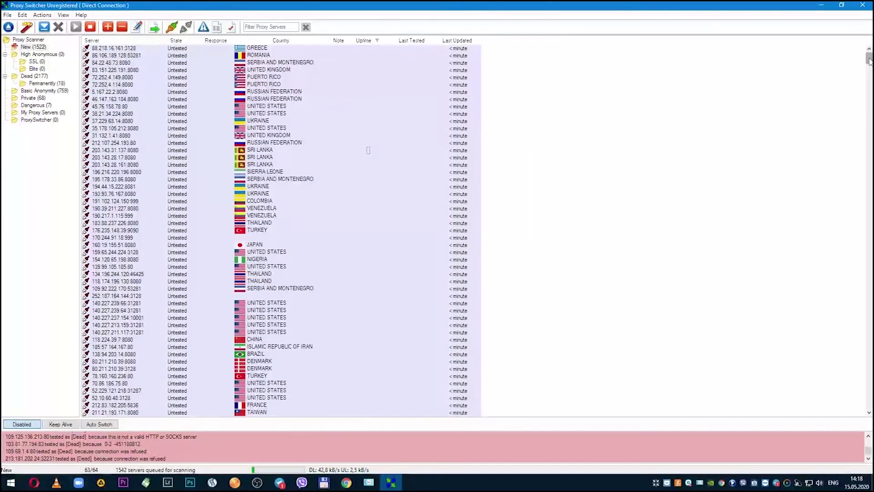
- Review the scan progress in the New list and inspect the servers in the Dead and Basic Anonymity folders
left_click_drag(868, 59, 827, 58)
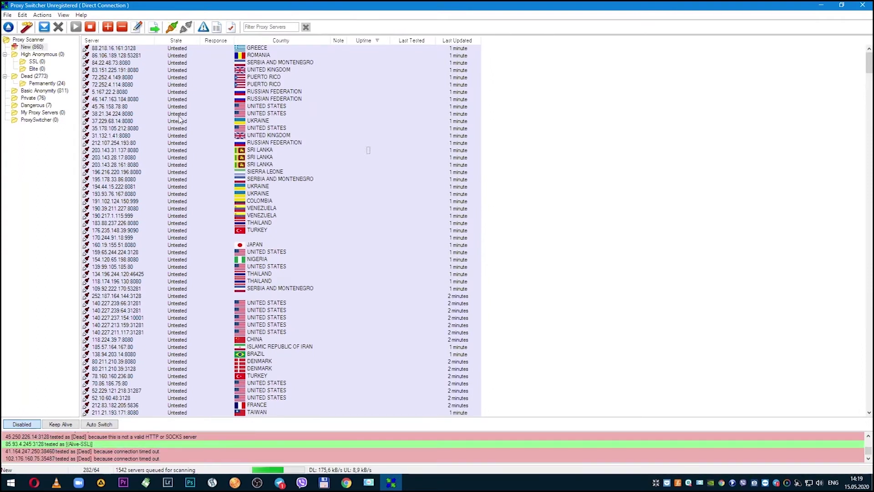
scroll(186, 164, "down", 20)
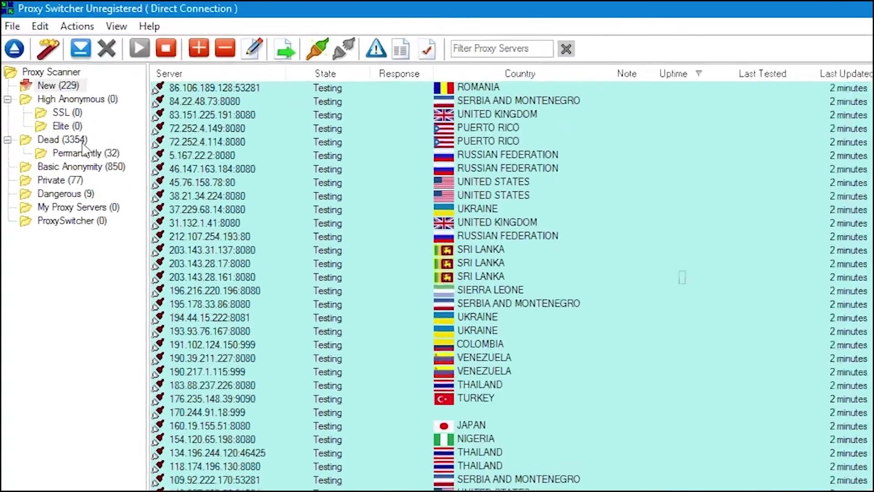
left_click(82, 141)
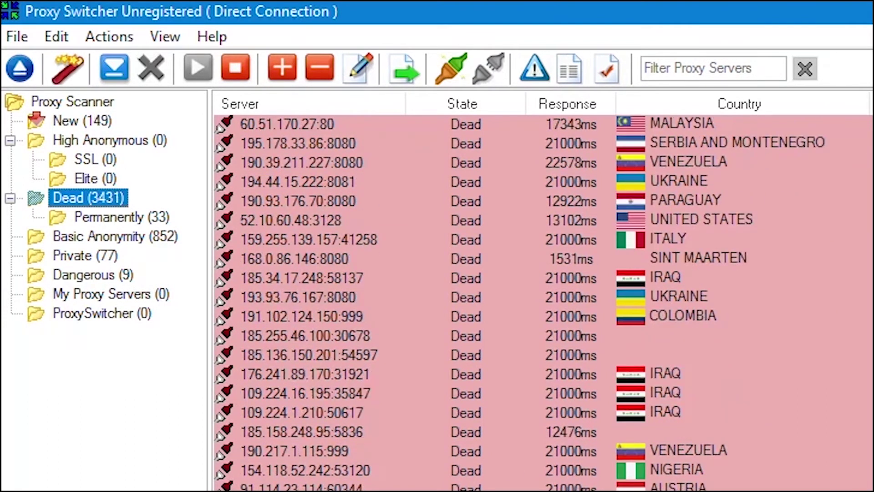
left_click(161, 240)
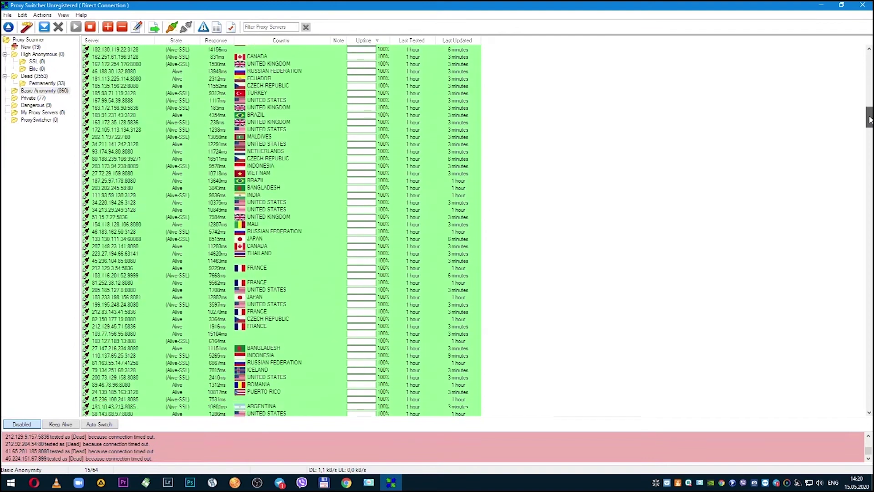
- Connect through the proxy server 209.97.160.177:3128 in Basic Anonymity and return to a direct connection
left_click(142, 137)
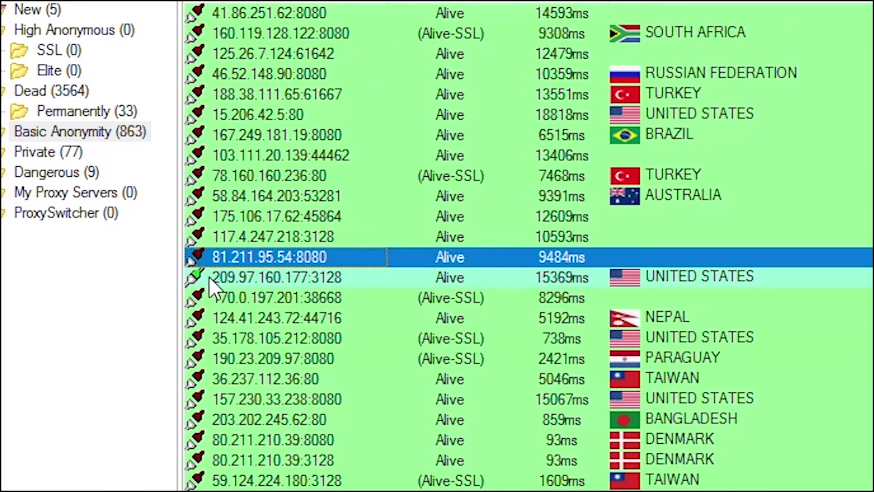
left_click(221, 280)
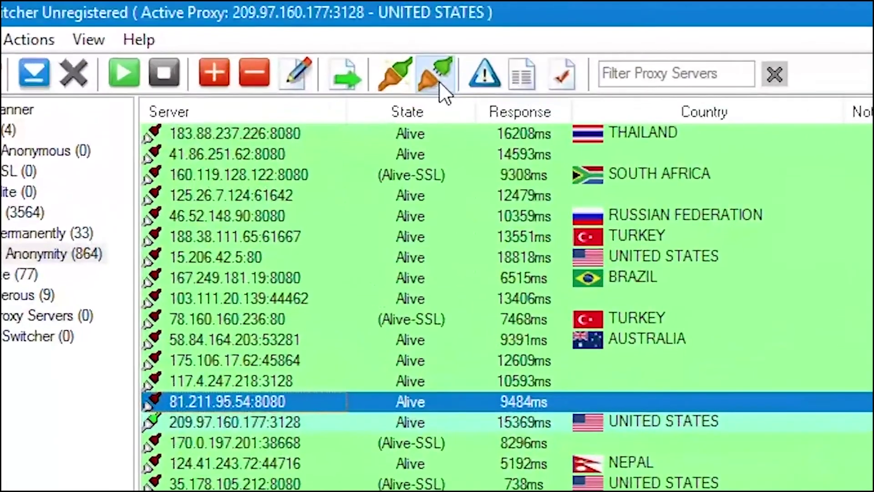
left_click(186, 28)
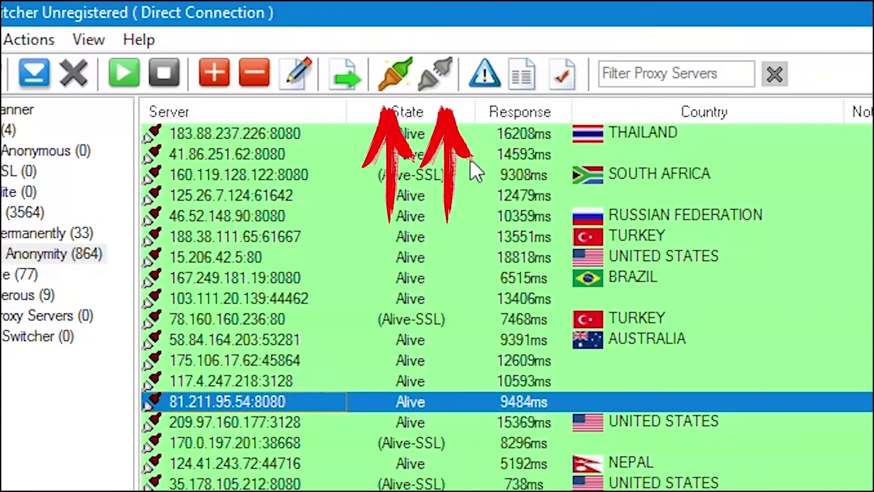
- Switch to the selected proxy server 81.211.95.54:8080 and disconnect from it
left_click(394, 77)
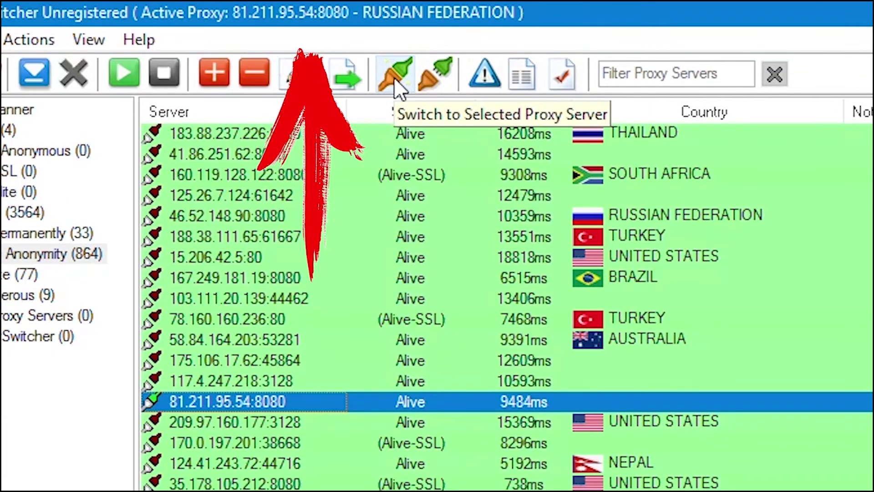
left_click(436, 75)
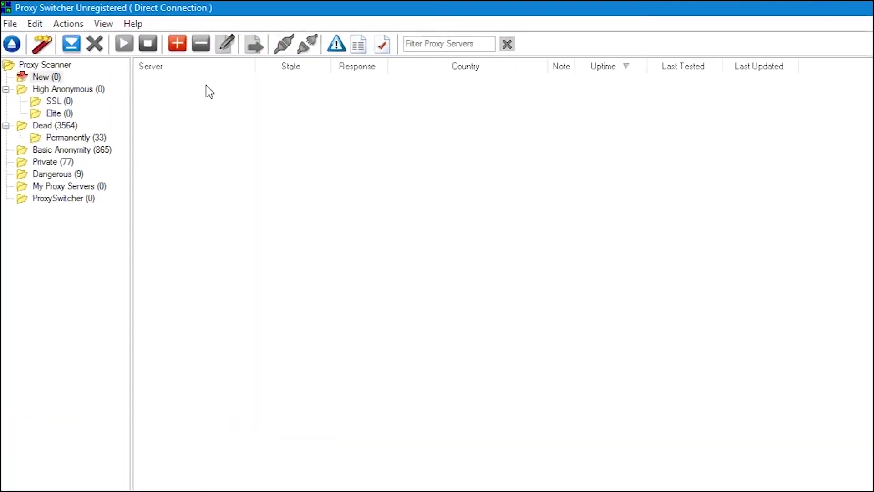
- Add a new proxy server with the address 62.141.98.14 and port 80
left_click(282, 71)
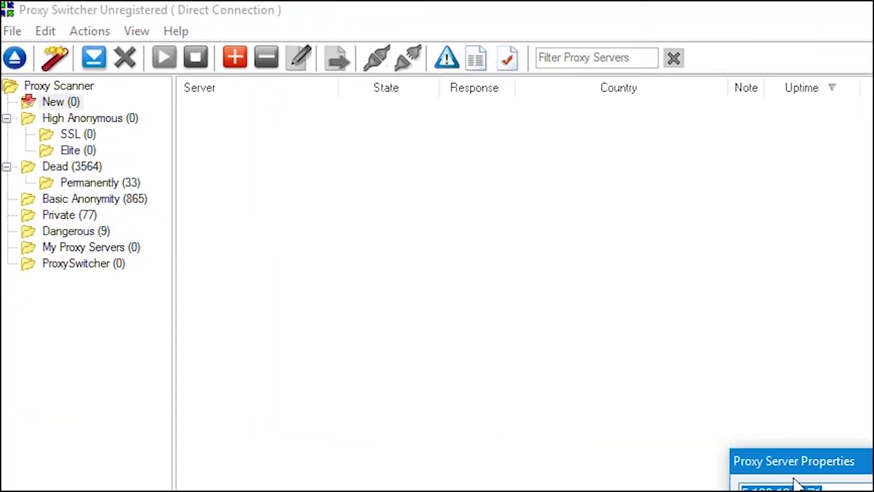
key("Tab")
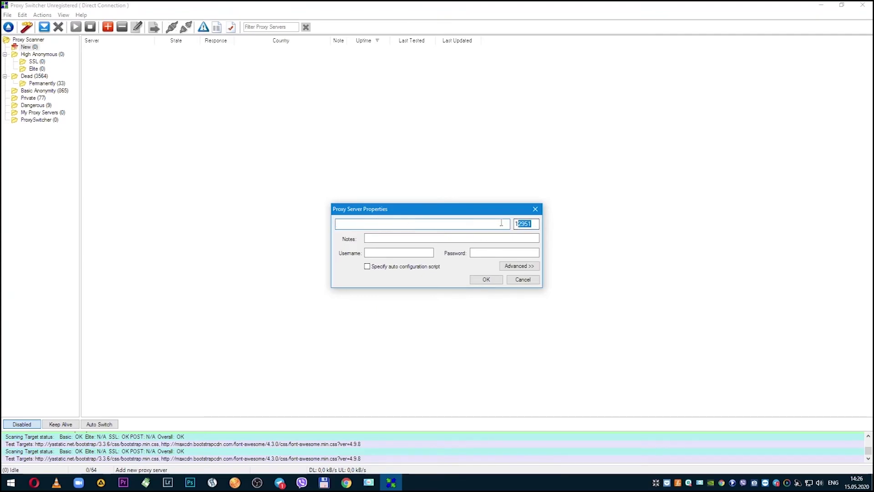
key("BackSpace")
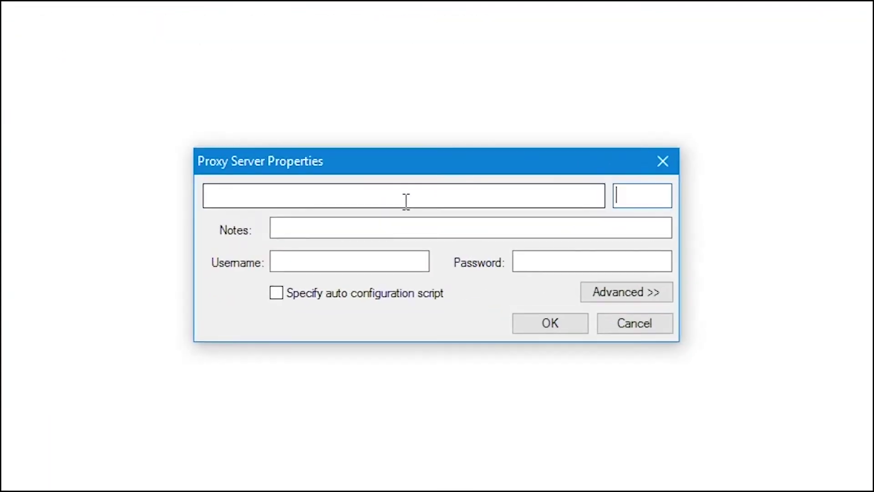
left_click(501, 223)
type("62.141.98.14")
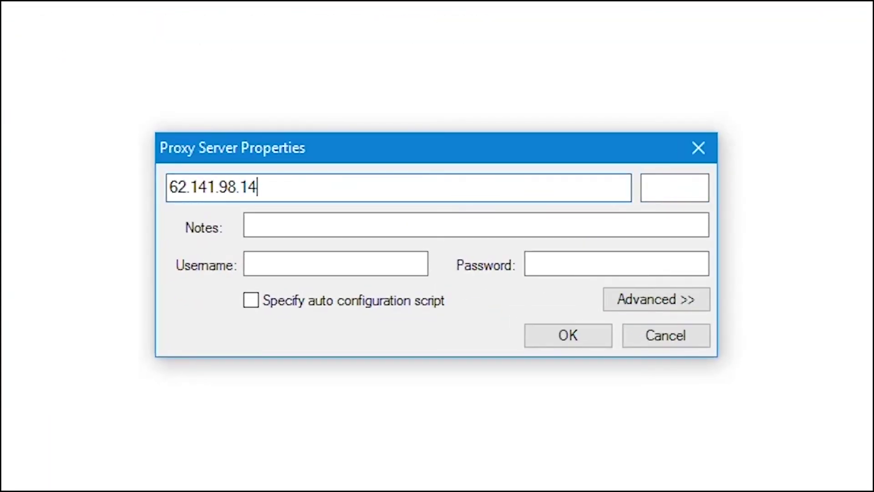
key("Tab")
type("80")
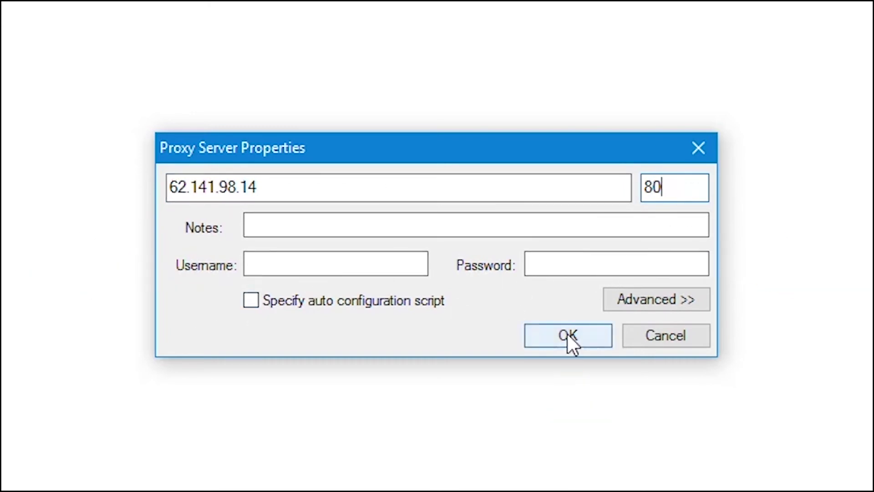
left_click(567, 332)
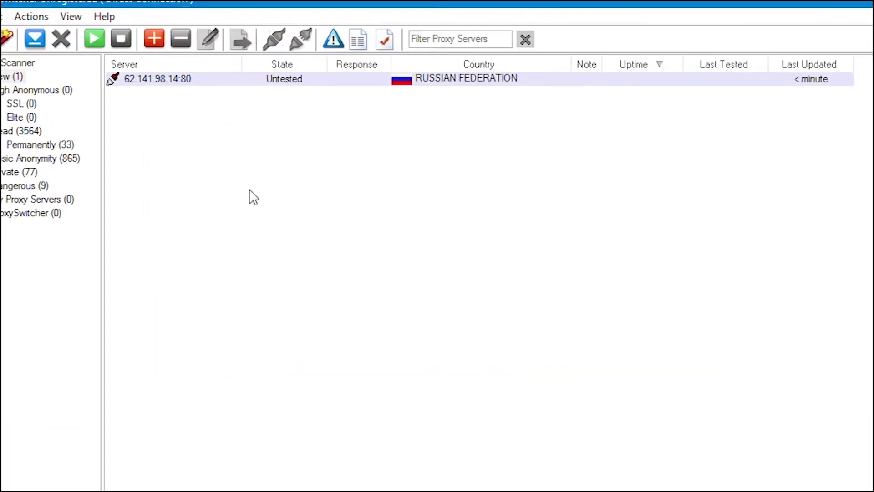
- Test the manually added proxy server 62.141.98.14:80
left_click(253, 119)
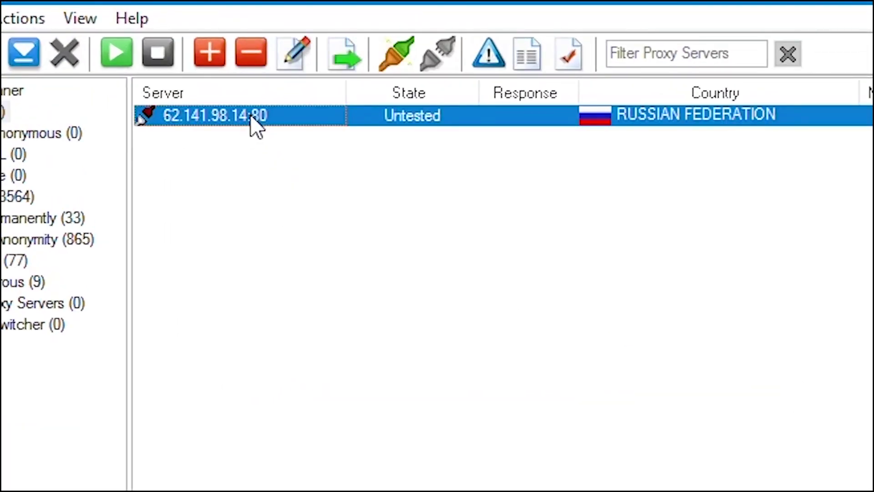
right_click(253, 120)
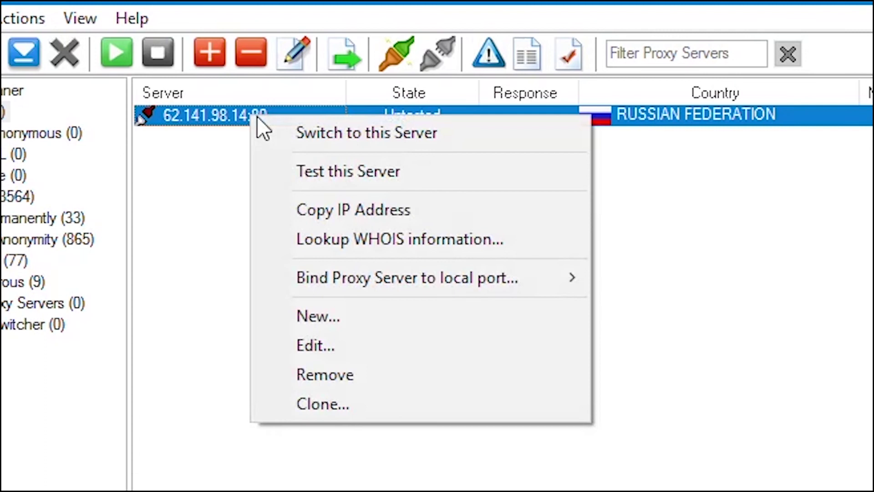
left_click(551, 172)
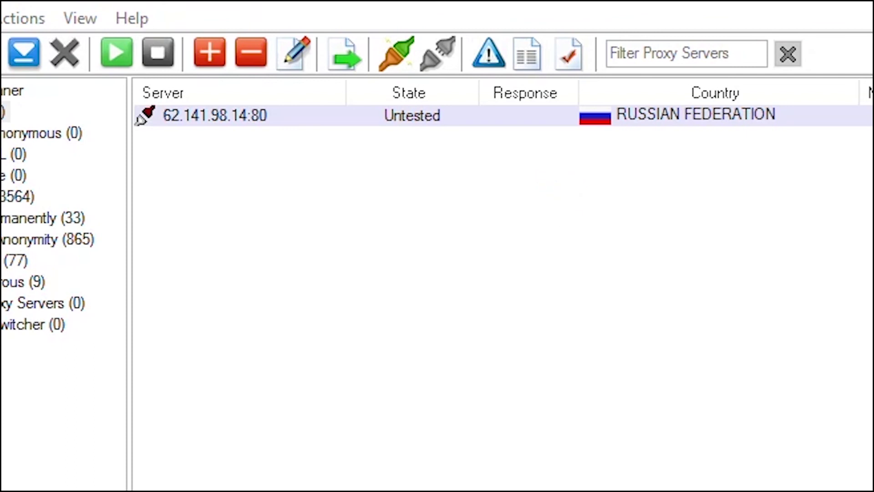